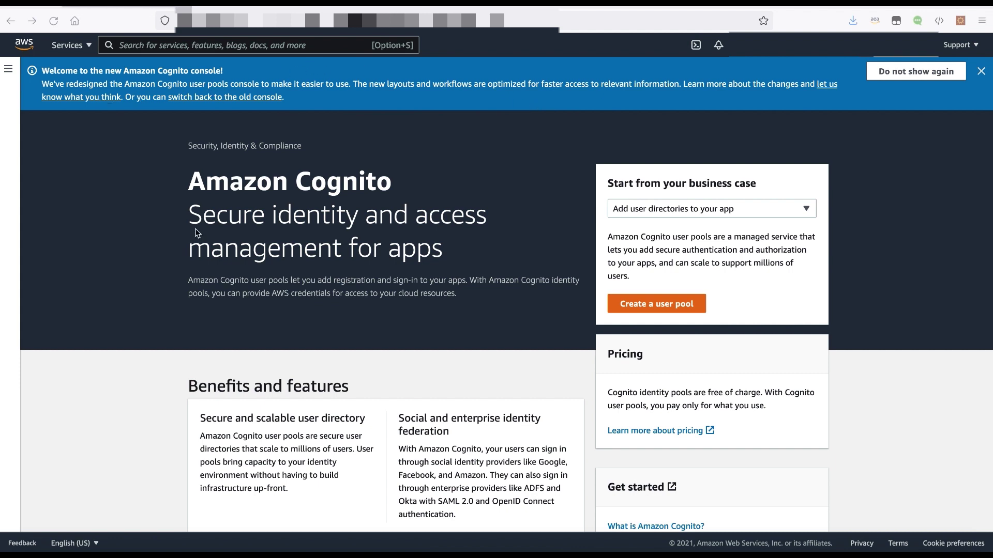
- Start a new user pool that allows federated identity providers, with Google selected
left_click(669, 304)
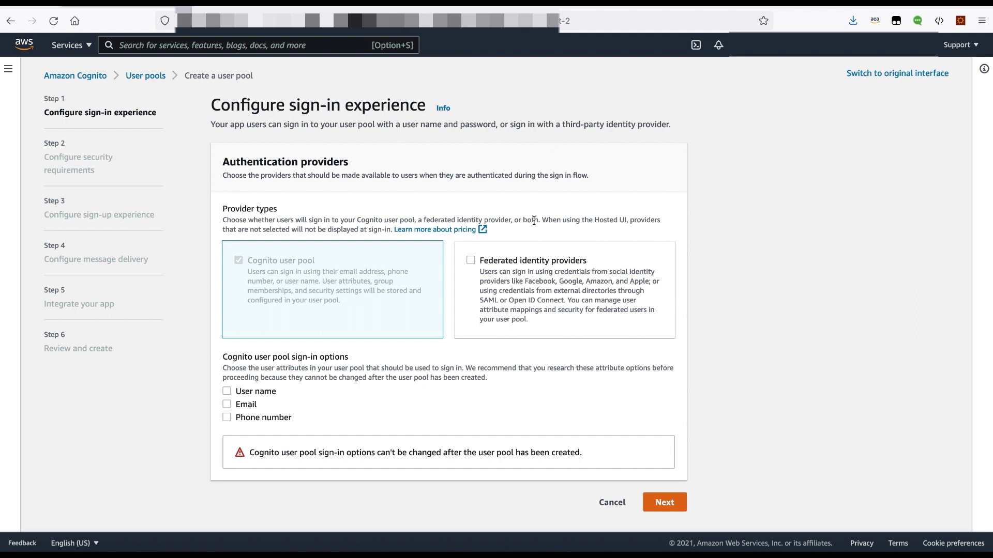
left_click(471, 261)
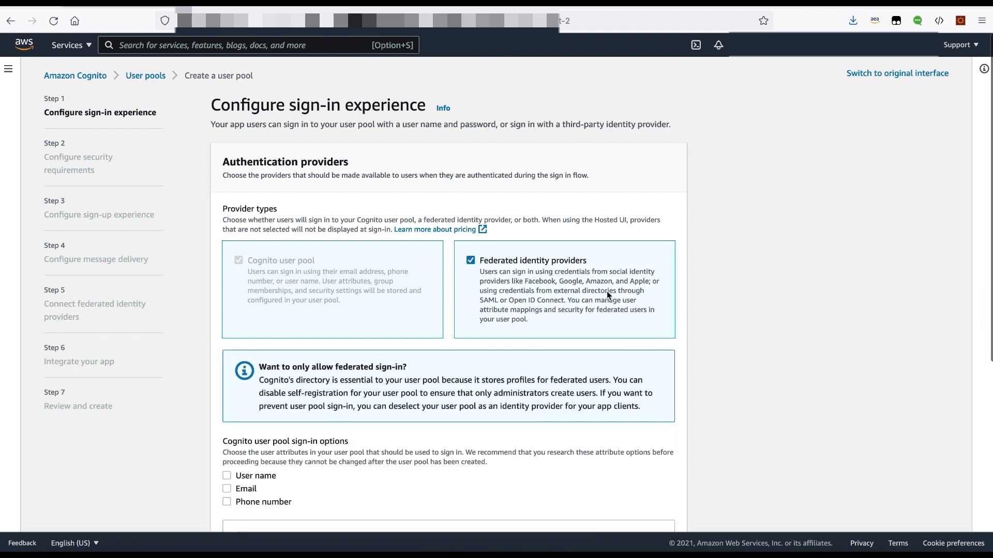
scroll(746, 332, "down", 2)
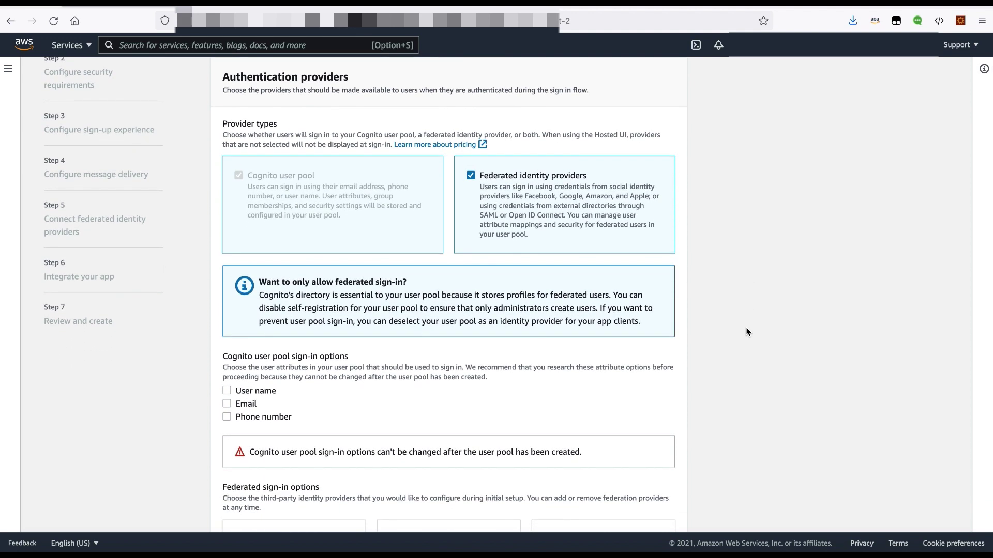
scroll(747, 332, "down", 1)
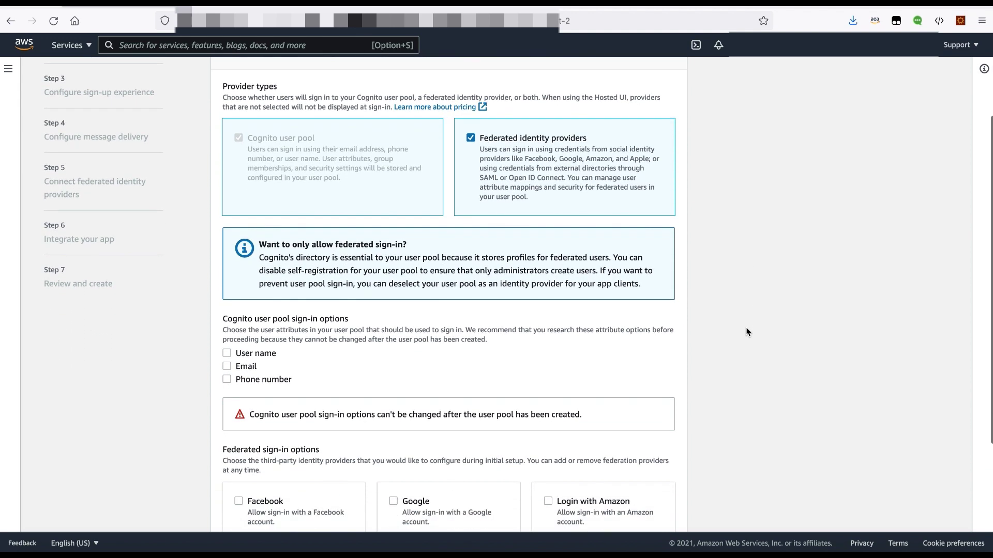
scroll(747, 332, "down", 1)
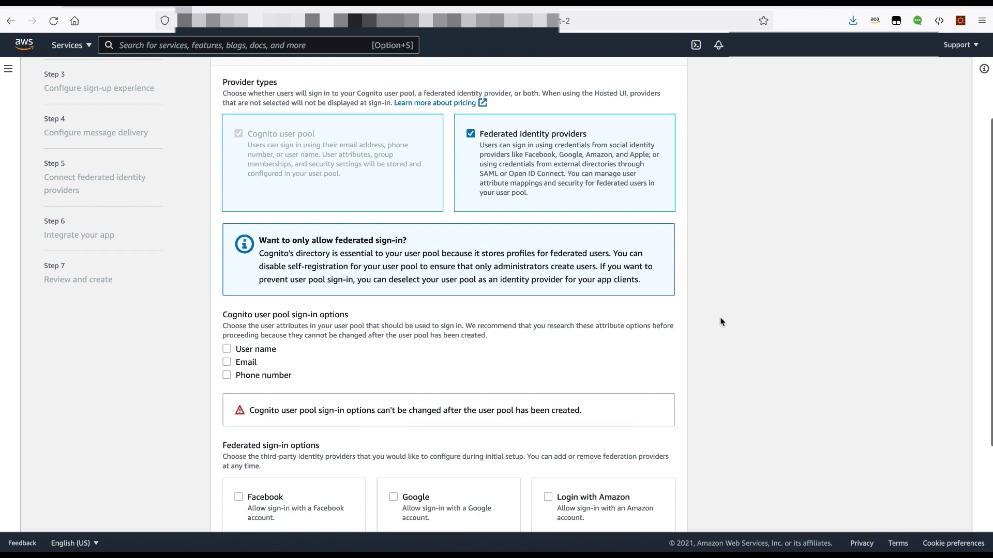
scroll(597, 215, "down", 2)
scroll(452, 367, "down", 1)
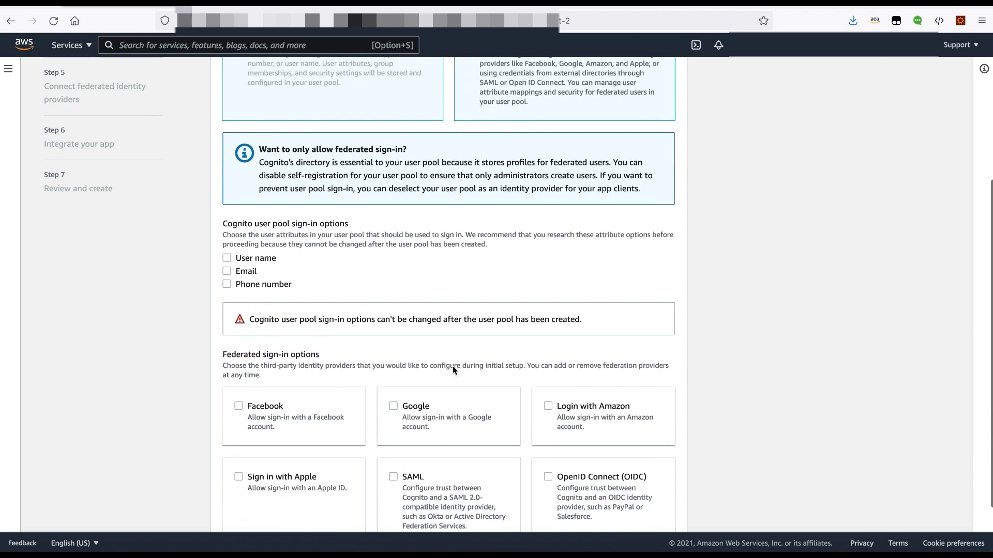
left_click(394, 406)
scroll(483, 474, "down", 2)
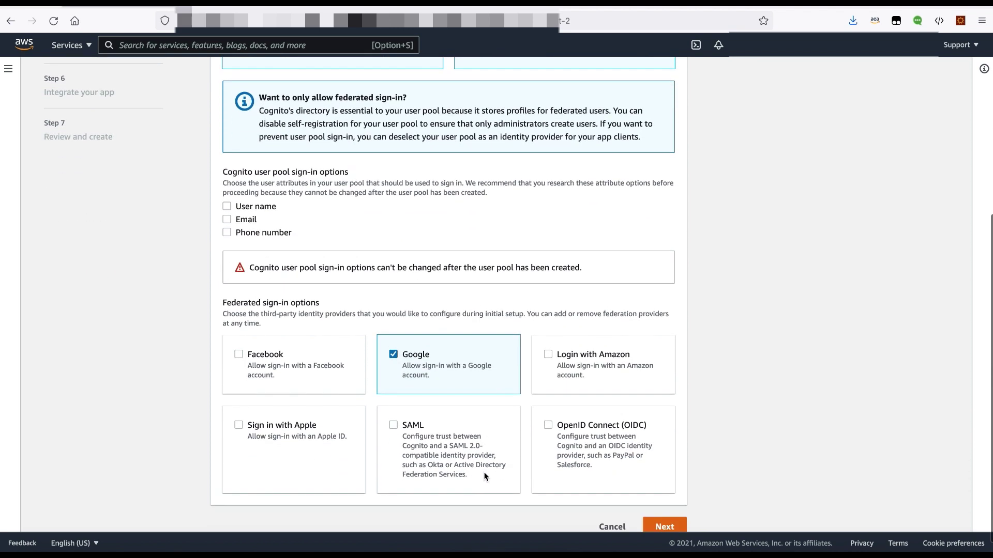
- Add Sign in with Apple, enable user name and email sign-in, and continue to security requirements
left_click(238, 409)
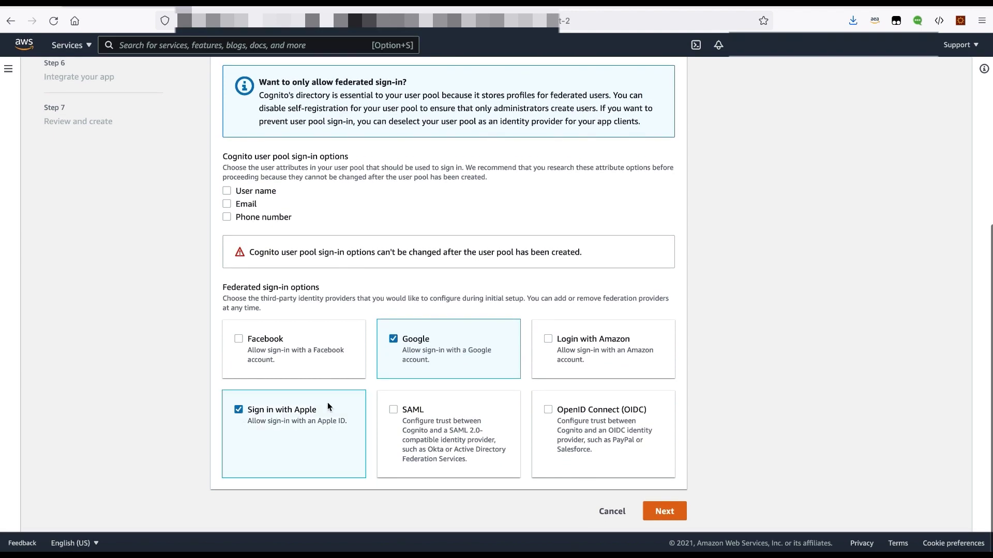
scroll(394, 391, "up", 1)
scroll(394, 387, "up", 2)
scroll(395, 385, "up", 2)
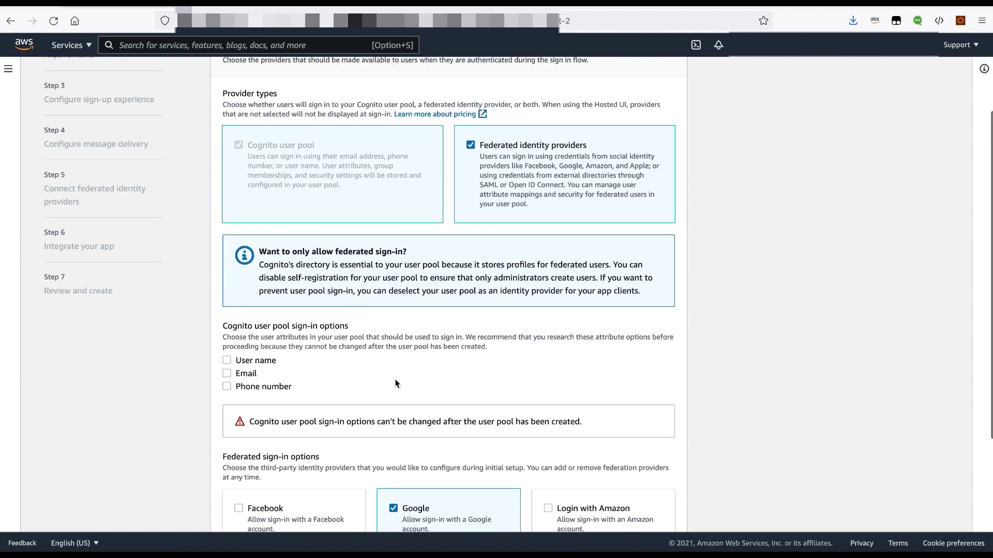
scroll(395, 383, "up", 1)
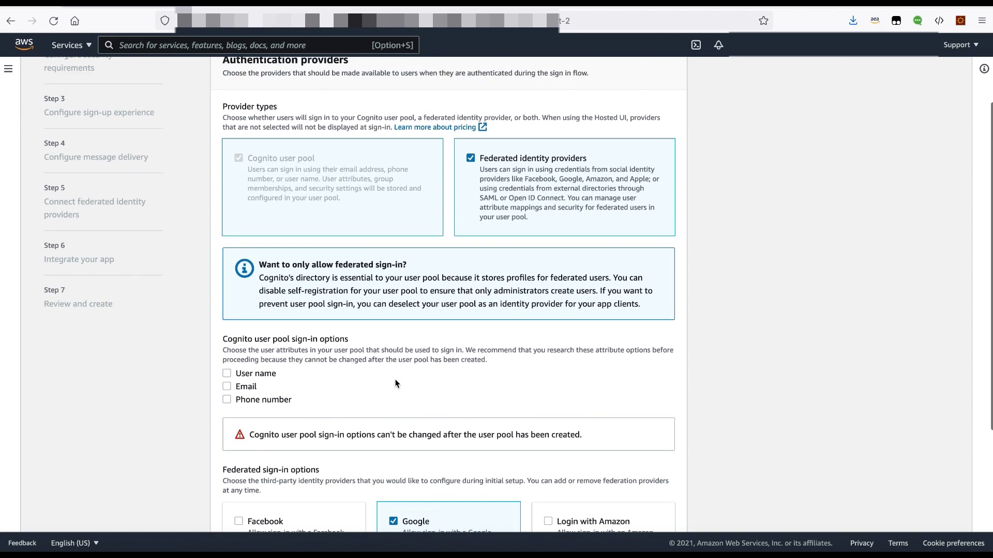
left_click(225, 373)
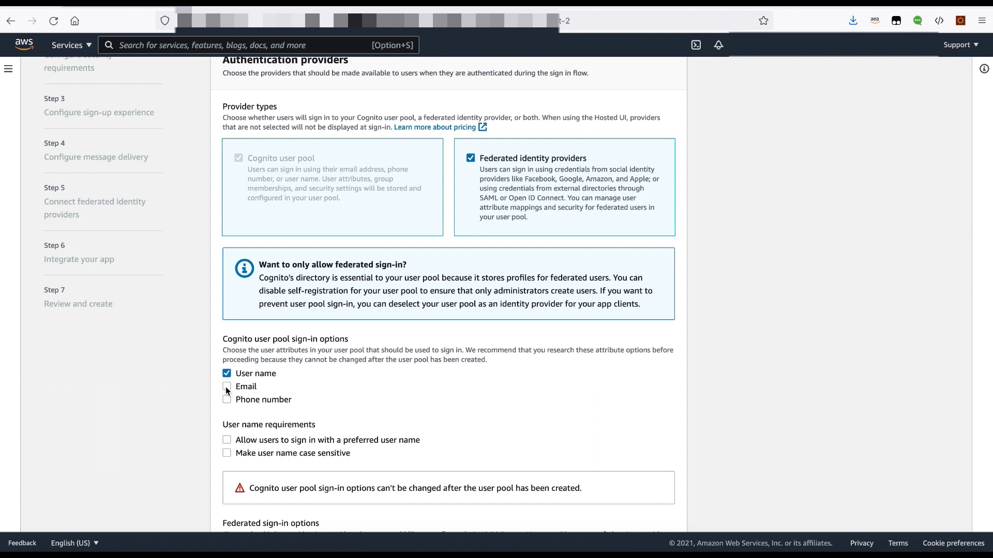
left_click(226, 387)
scroll(680, 492, "down", 3)
left_click(664, 511)
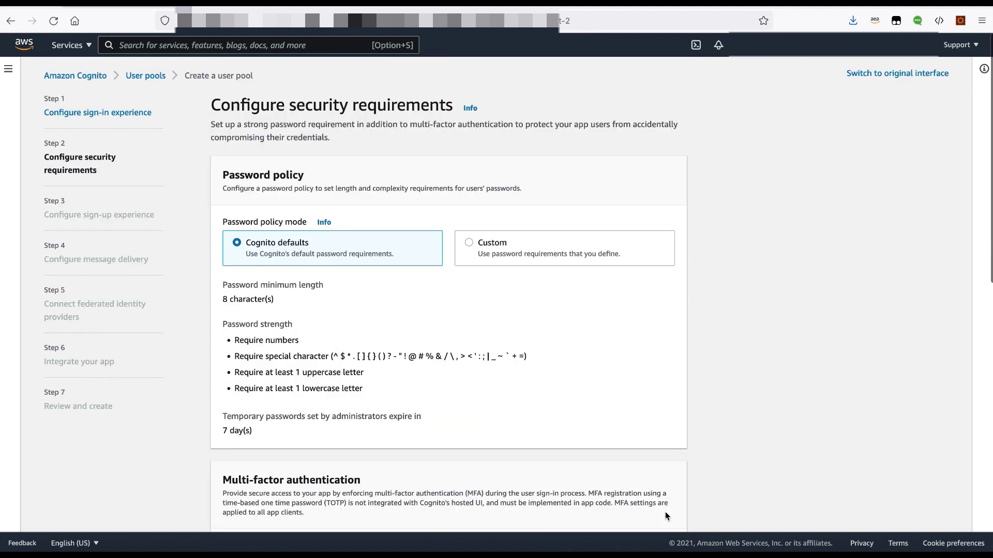
scroll(739, 275, "down", 2)
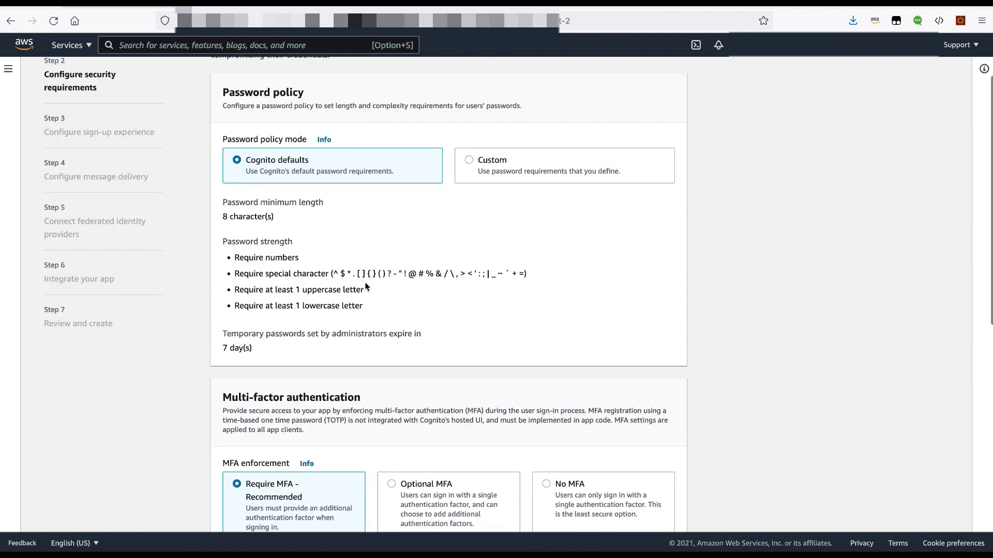
scroll(488, 231, "down", 1)
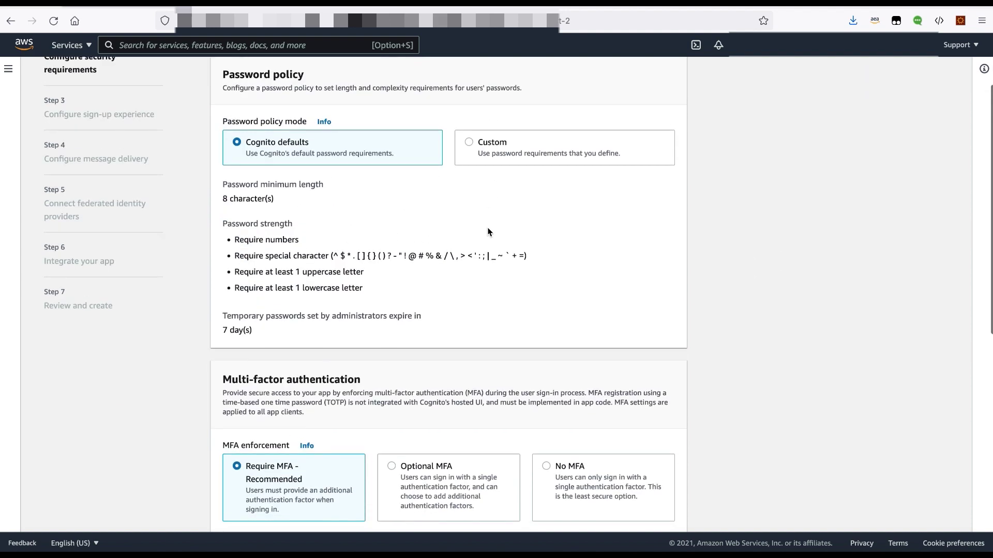
scroll(488, 232, "down", 1)
scroll(489, 231, "down", 3)
scroll(488, 231, "down", 2)
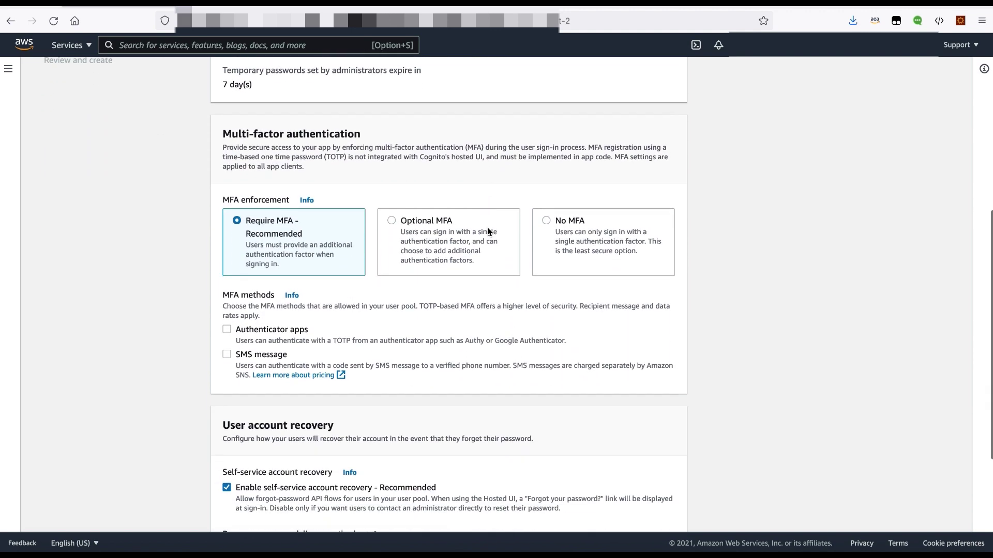
scroll(488, 231, "down", 1)
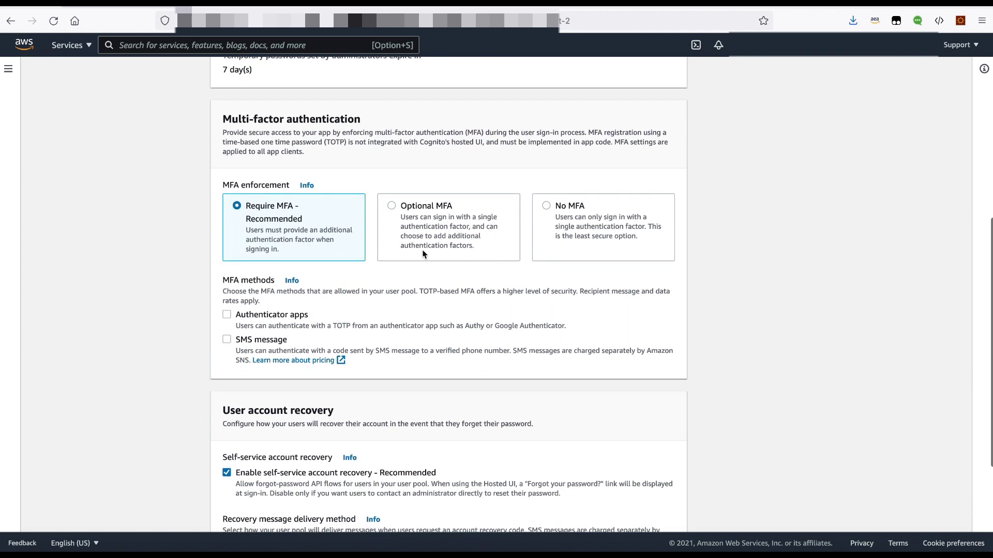
- Set MFA to Optional with authenticator apps and SMS message, then continue to sign-up experience
left_click(440, 236)
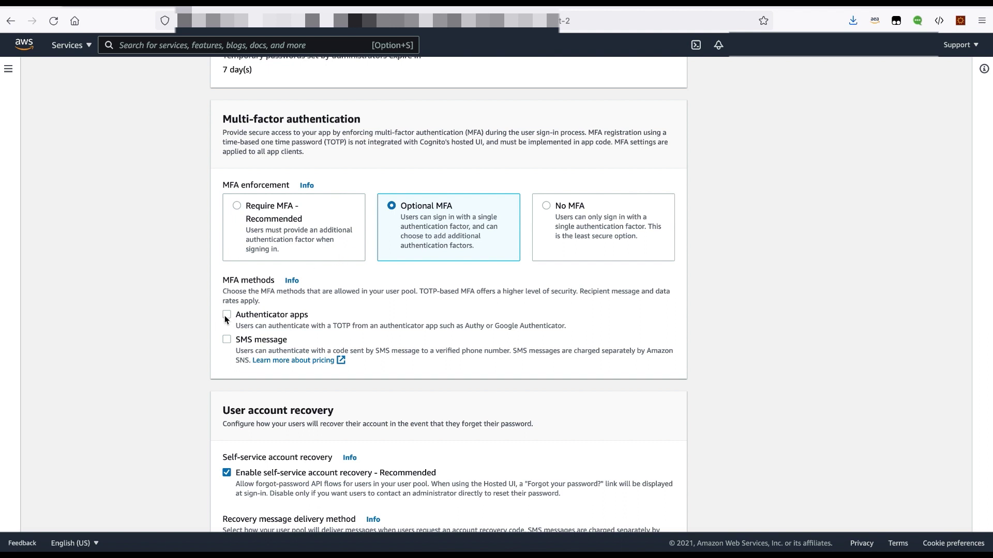
left_click(229, 340)
scroll(473, 328, "down", 1)
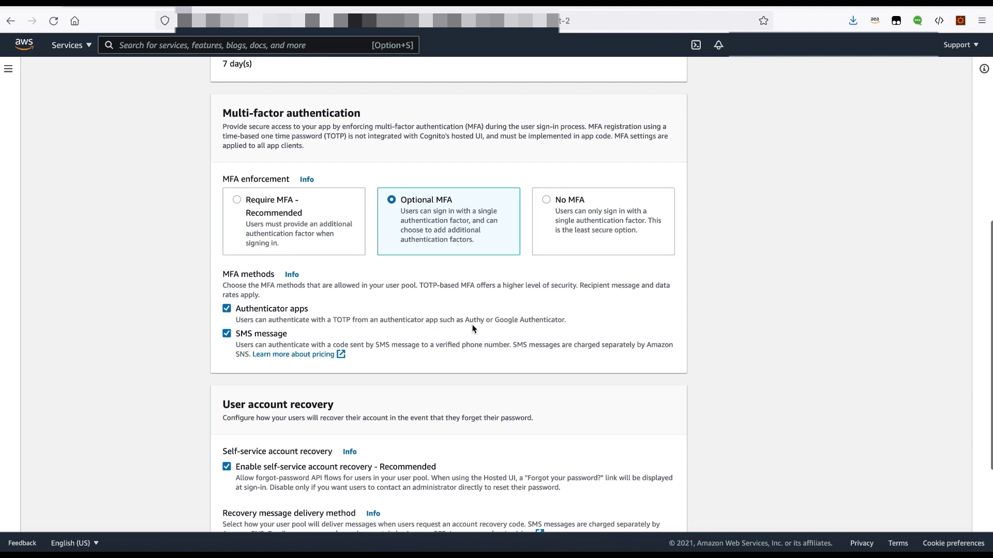
scroll(472, 328, "down", 5)
left_click(663, 513)
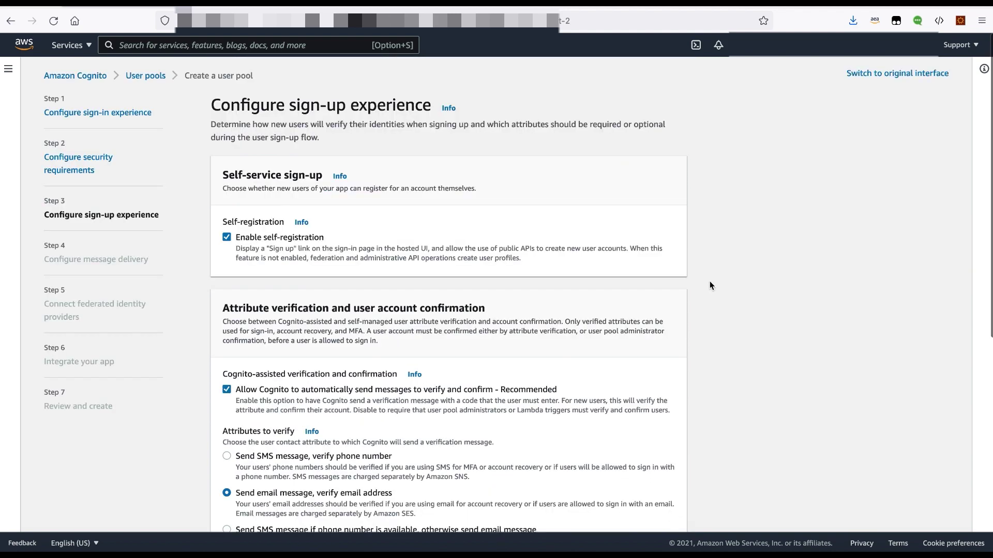
scroll(683, 293, "down", 2)
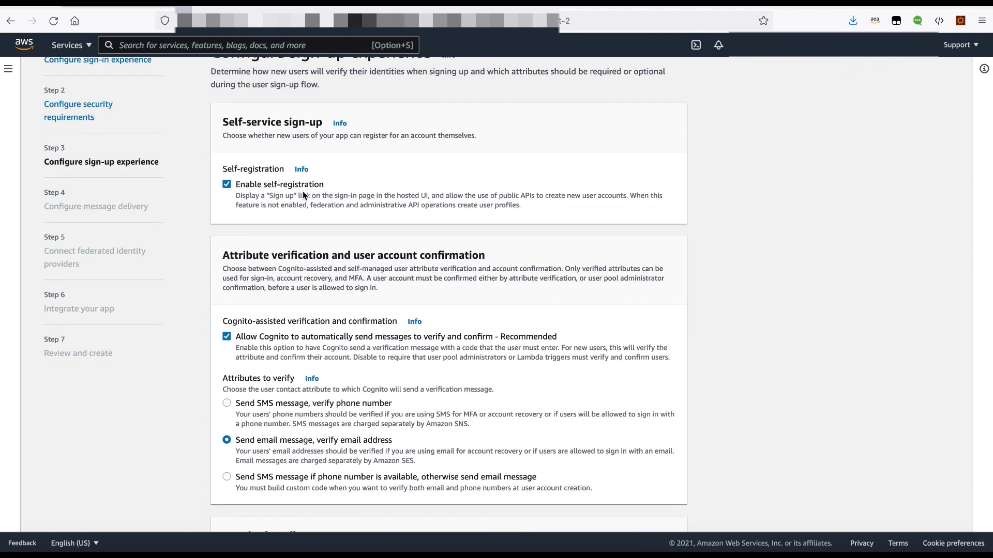
scroll(303, 191, "down", 1)
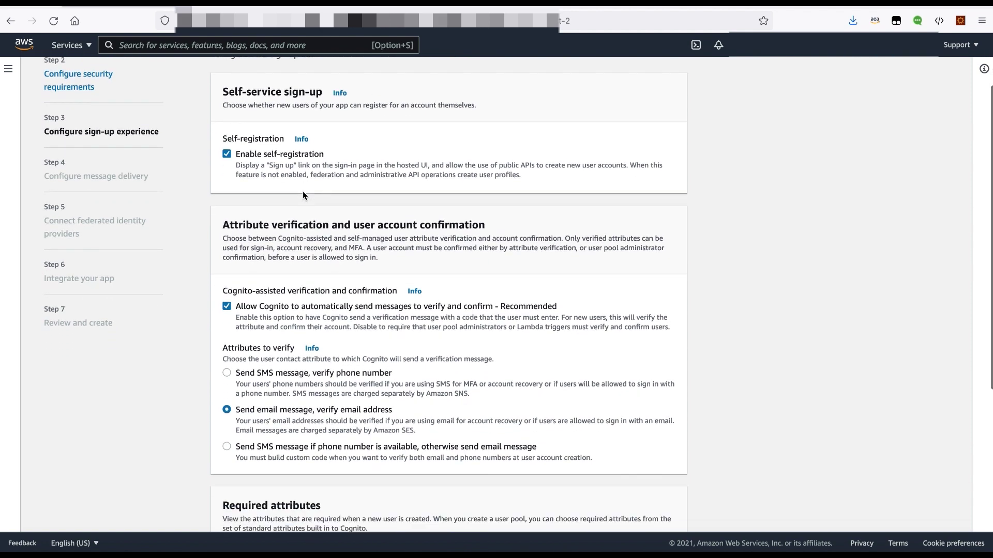
scroll(303, 191, "down", 1)
scroll(303, 190, "down", 2)
scroll(303, 191, "down", 1)
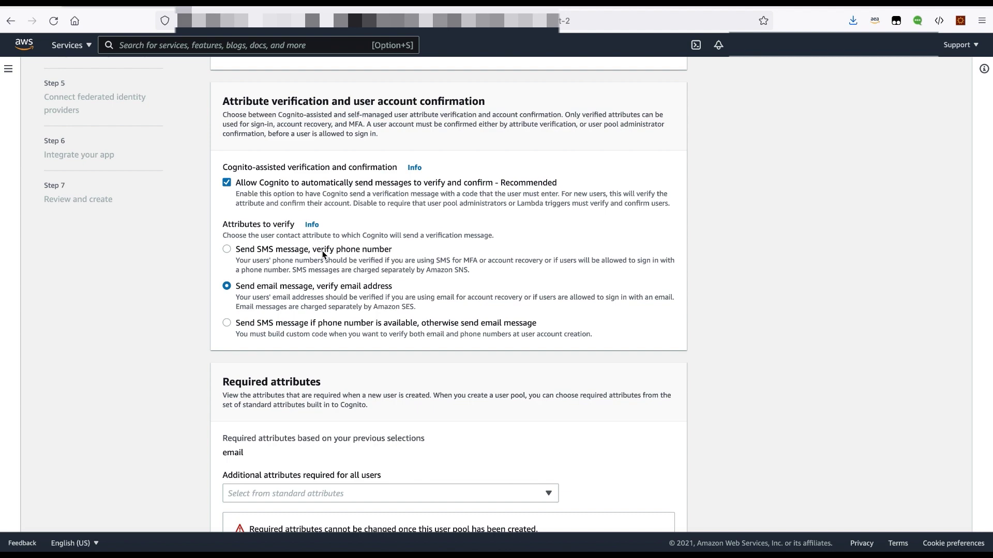
scroll(322, 255, "down", 1)
scroll(323, 254, "down", 1)
scroll(323, 255, "down", 1)
scroll(323, 254, "down", 1)
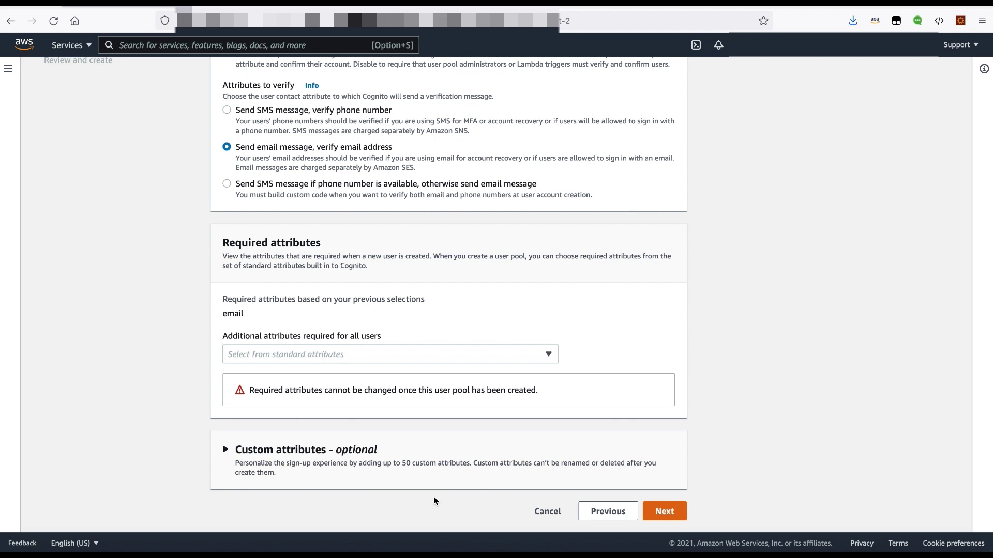
- Expand the 'Custom attributes - optional' section on the sign-up experience page
left_click(241, 450)
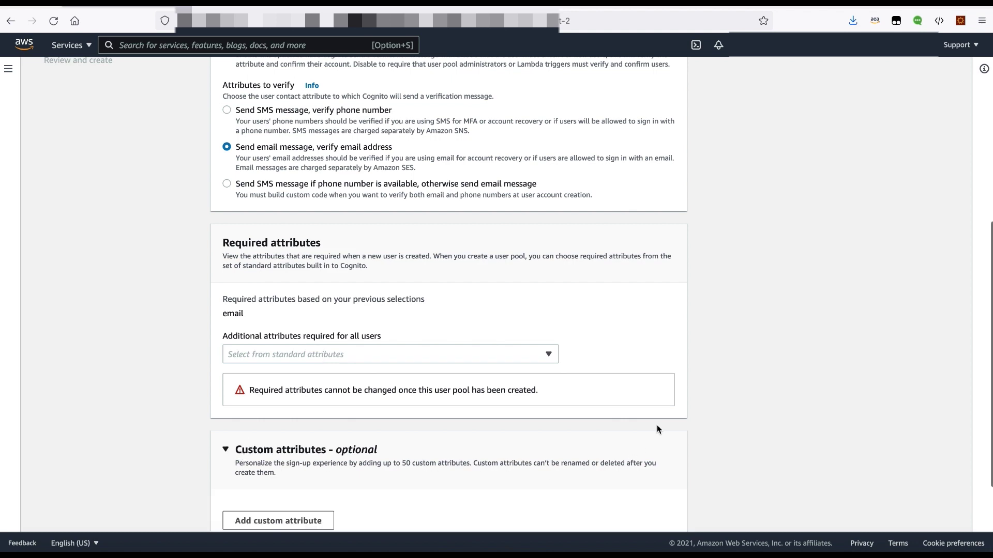
scroll(692, 396, "down", 3)
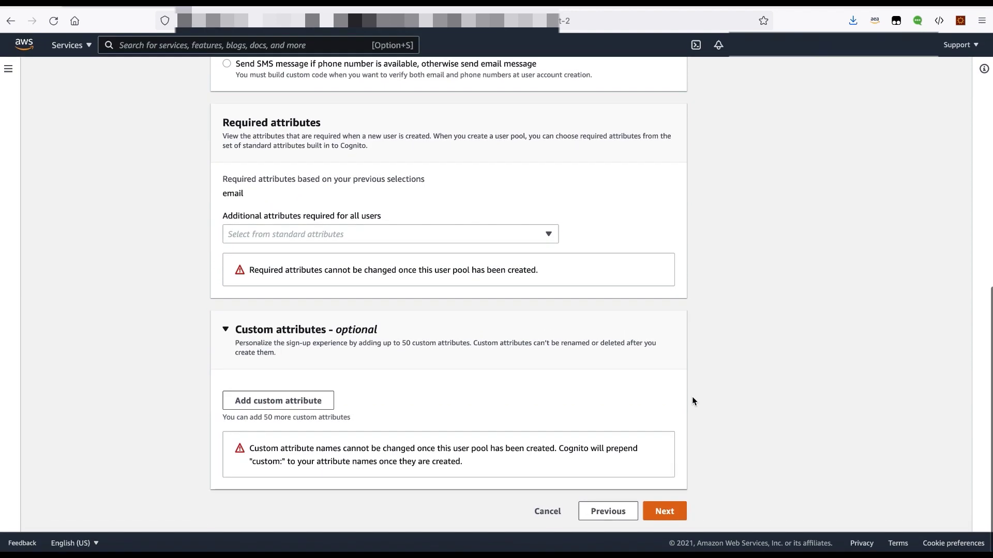
- Go to Step 4 and look over the SES email and SMS delivery defaults
left_click(683, 518)
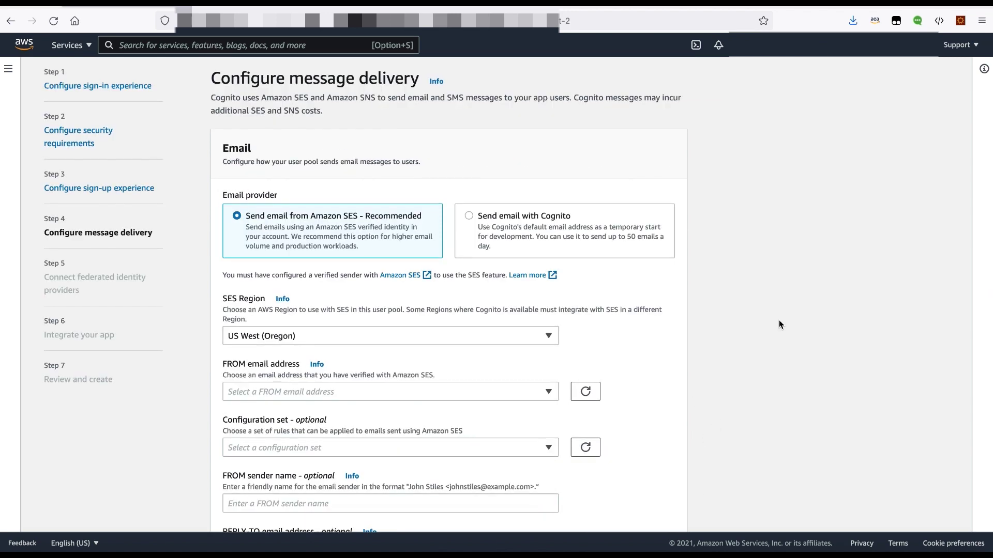
scroll(779, 324, "down", 1)
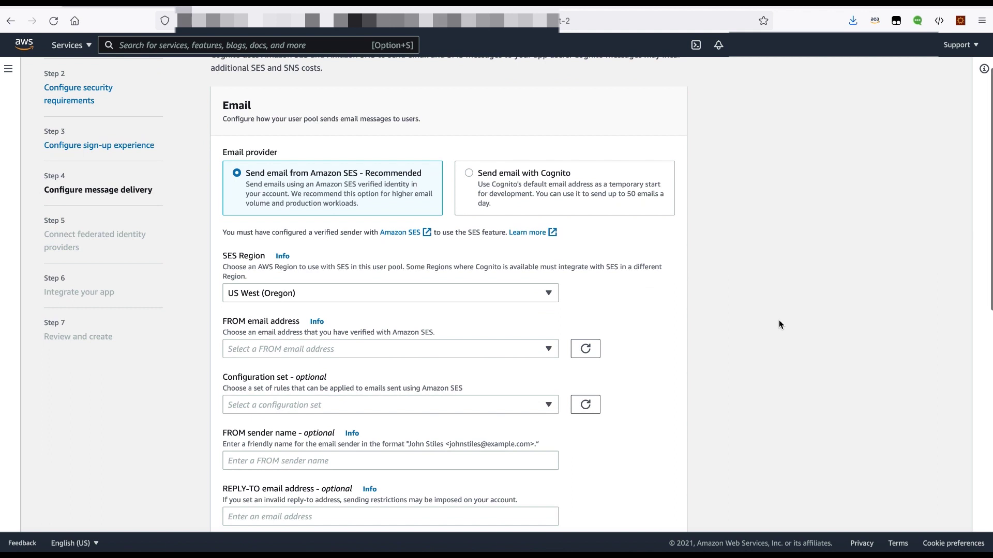
scroll(778, 324, "down", 1)
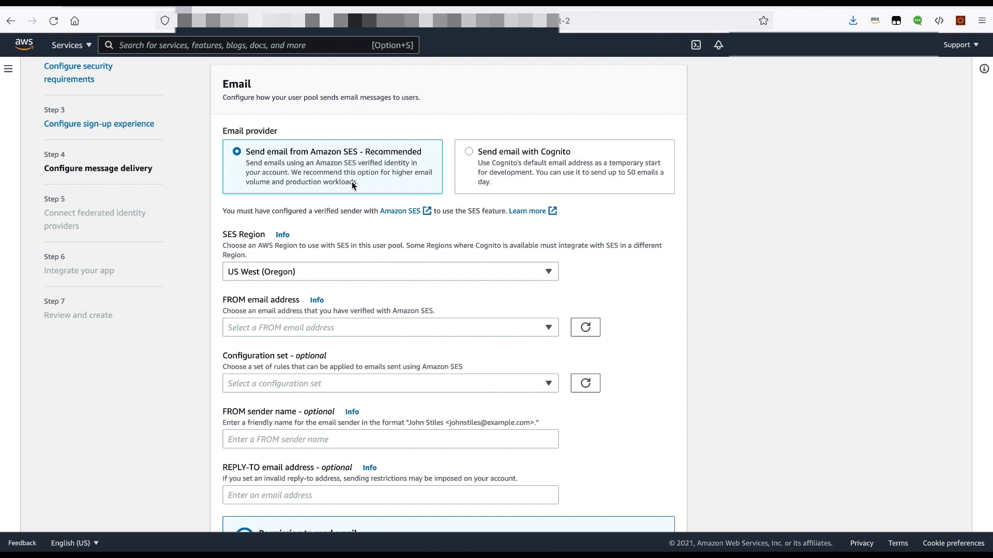
scroll(345, 343, "down", 5)
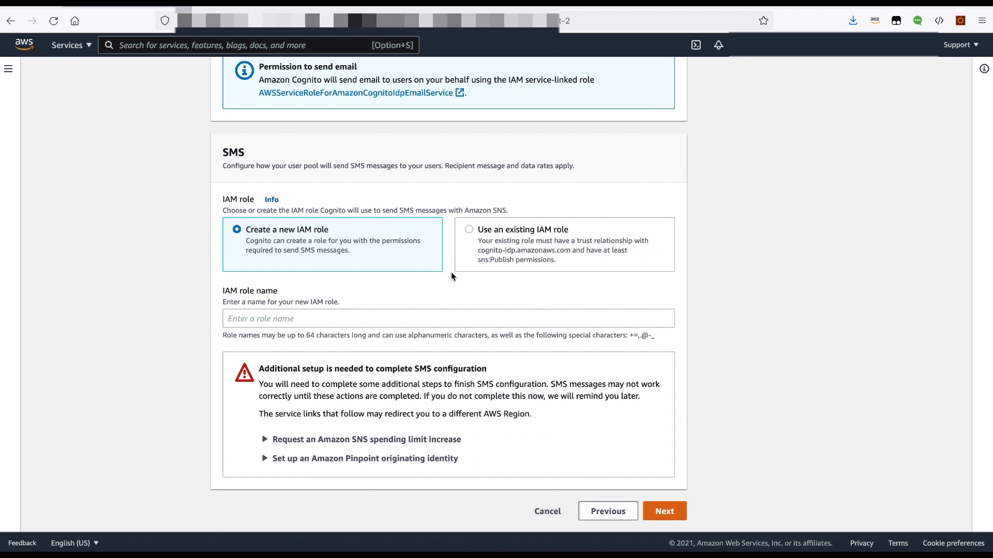
- Skip the Google and Apple federation setup and continue to Integrate your app
left_click(664, 512)
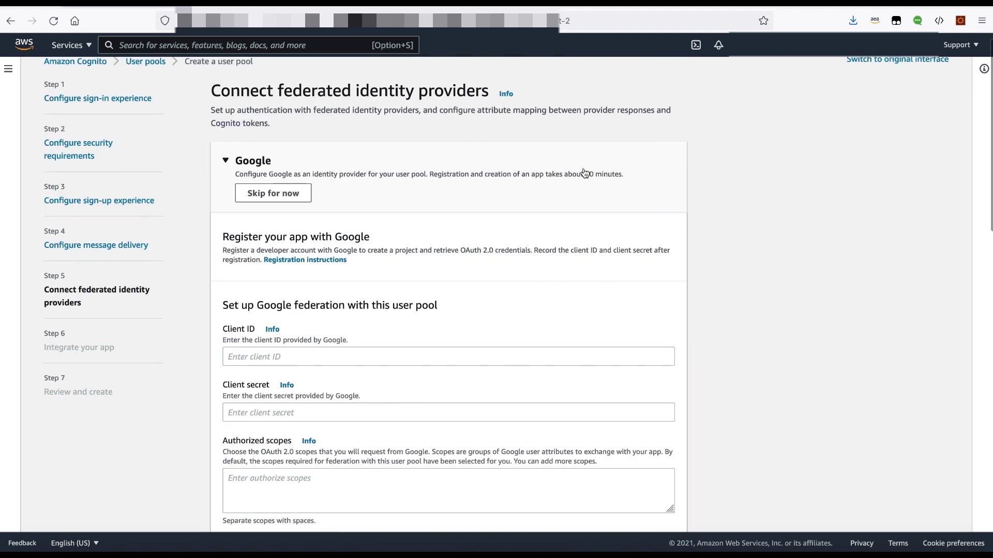
scroll(699, 387, "down", 5)
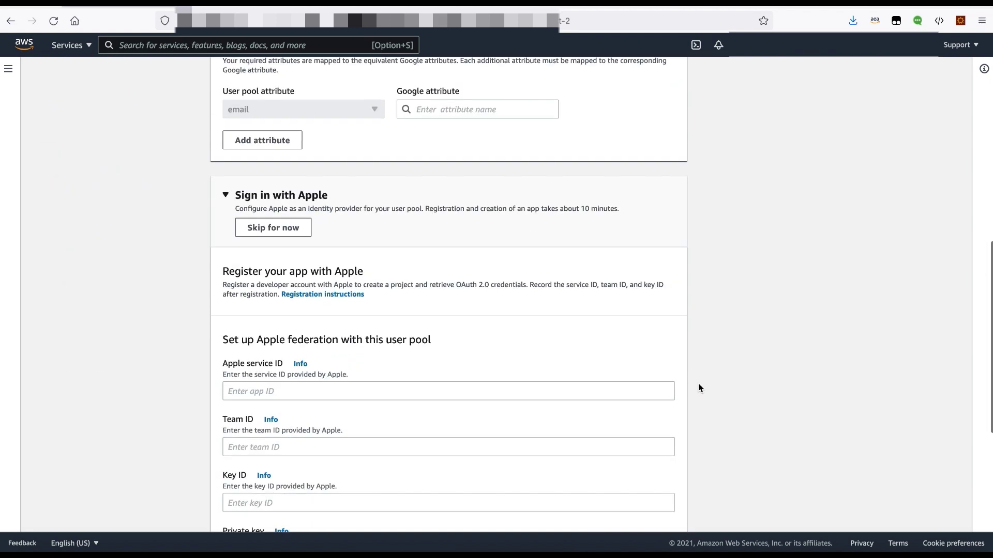
scroll(699, 388, "up", 2)
scroll(699, 388, "up", 3)
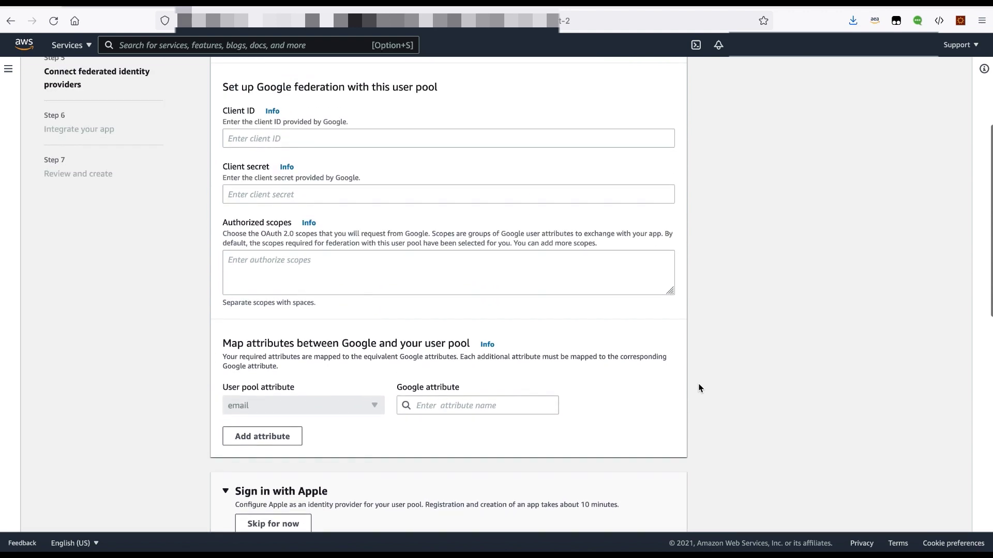
scroll(699, 388, "up", 3)
scroll(699, 388, "up", 2)
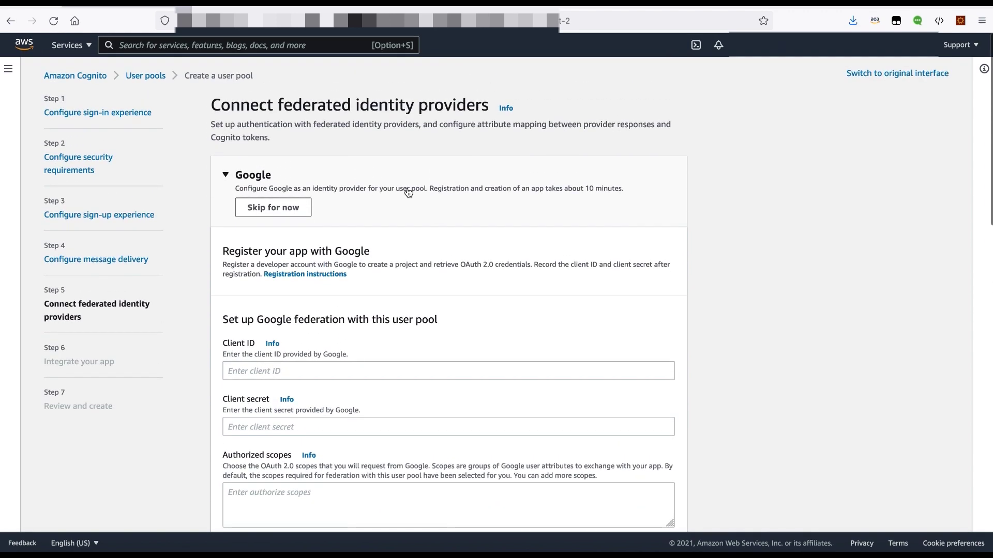
left_click(273, 207)
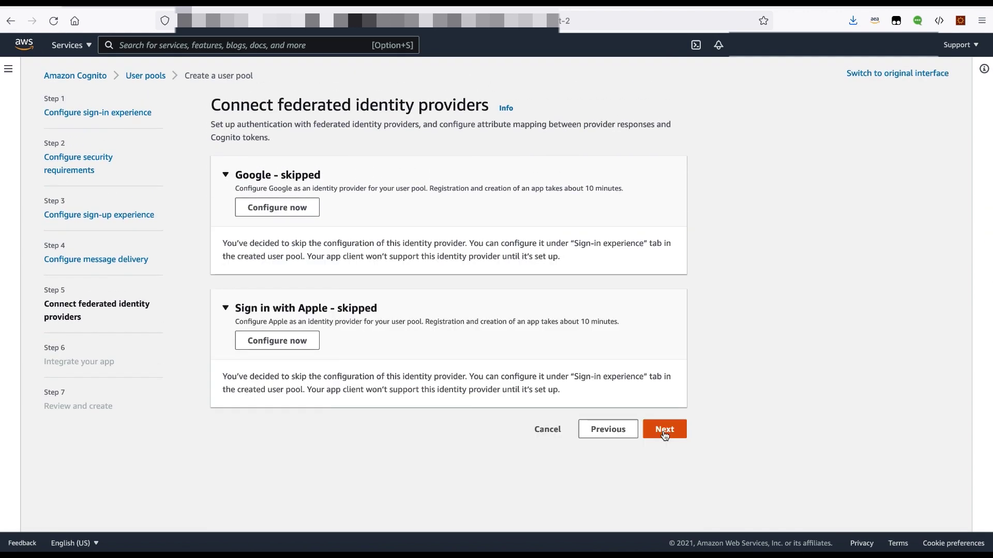
left_click(663, 431)
left_click(449, 225)
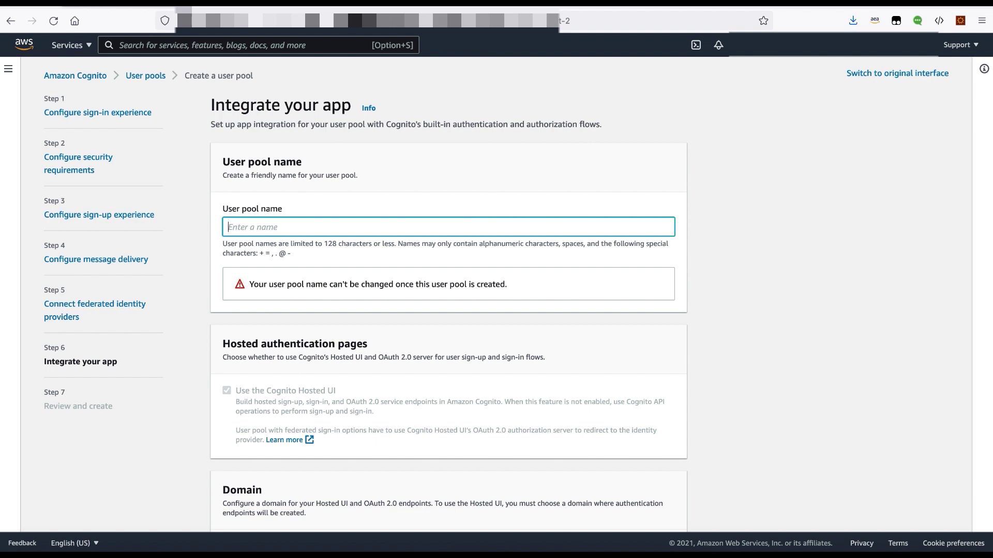
type("new-console")
scroll(322, 191, "down", 2)
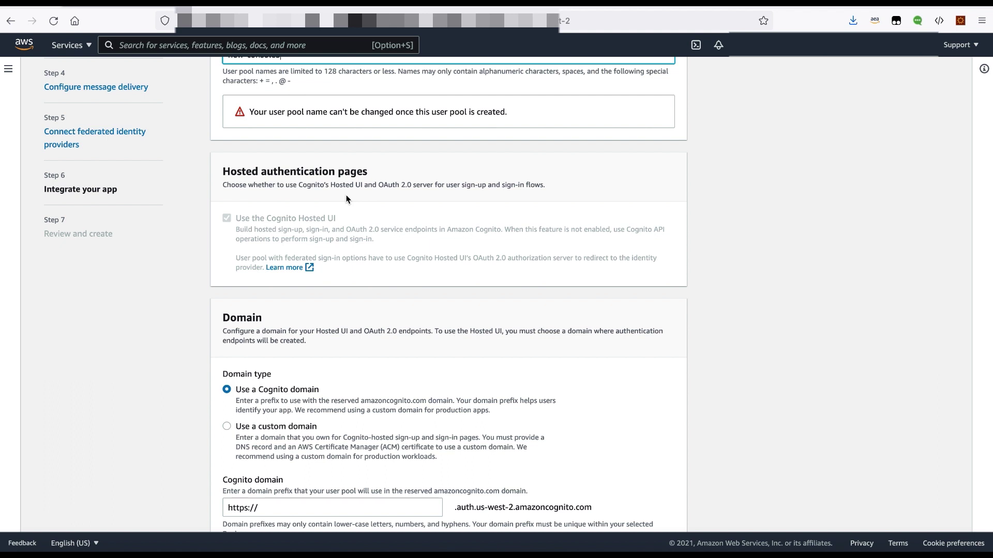
scroll(346, 199, "down", 3)
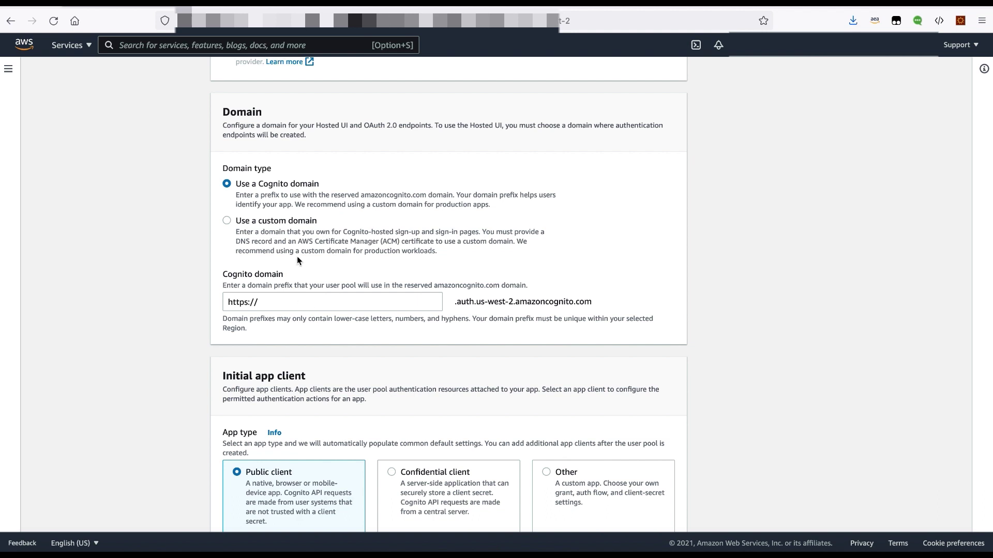
- Begin entering the Cognito domain prefix for the new-console user pool
left_click(293, 301)
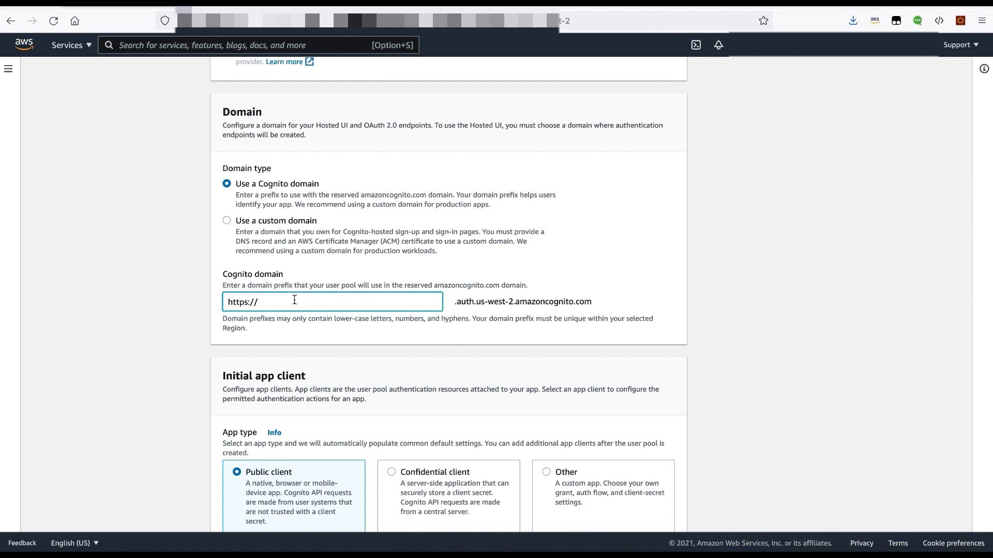
scroll(479, 350, "down", 5)
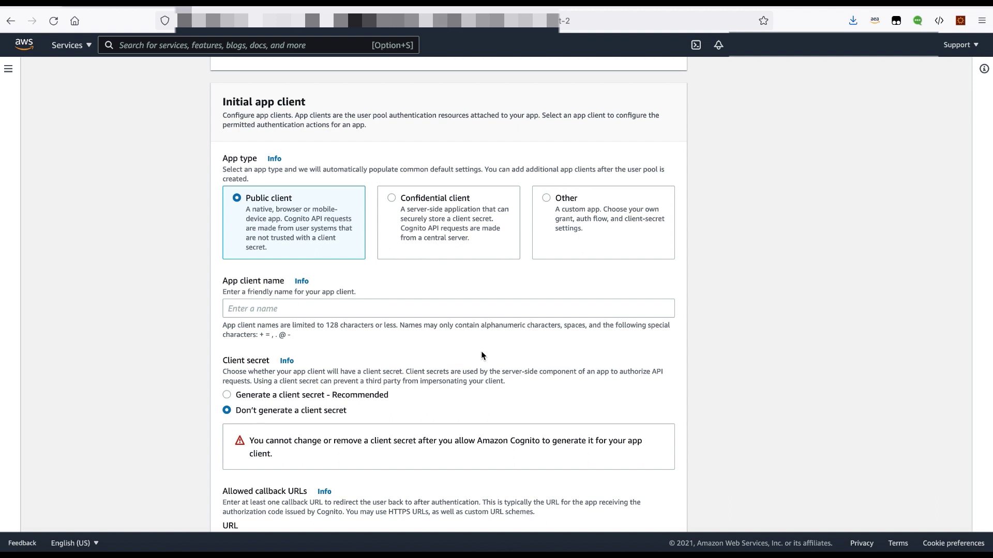
scroll(405, 301, "down", 1)
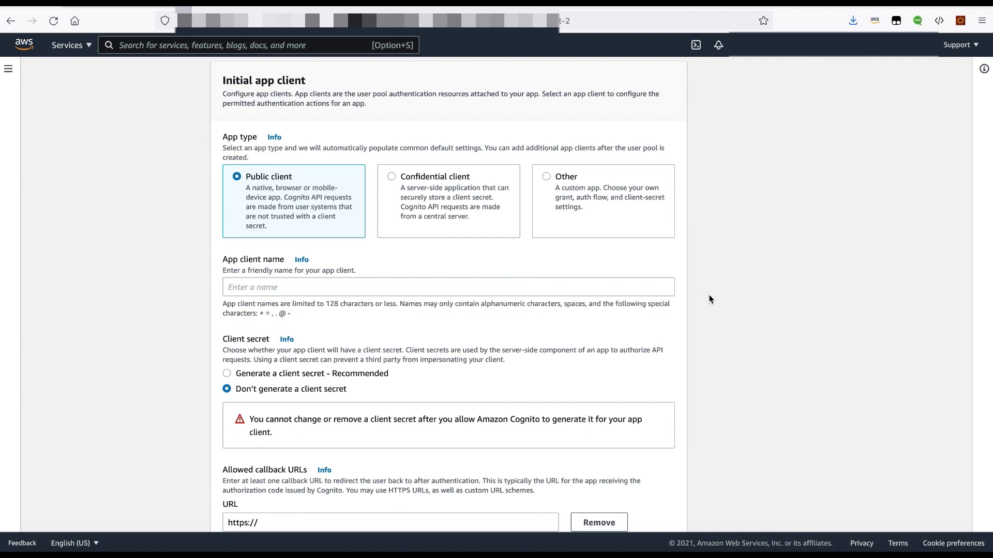
scroll(708, 302, "down", 1)
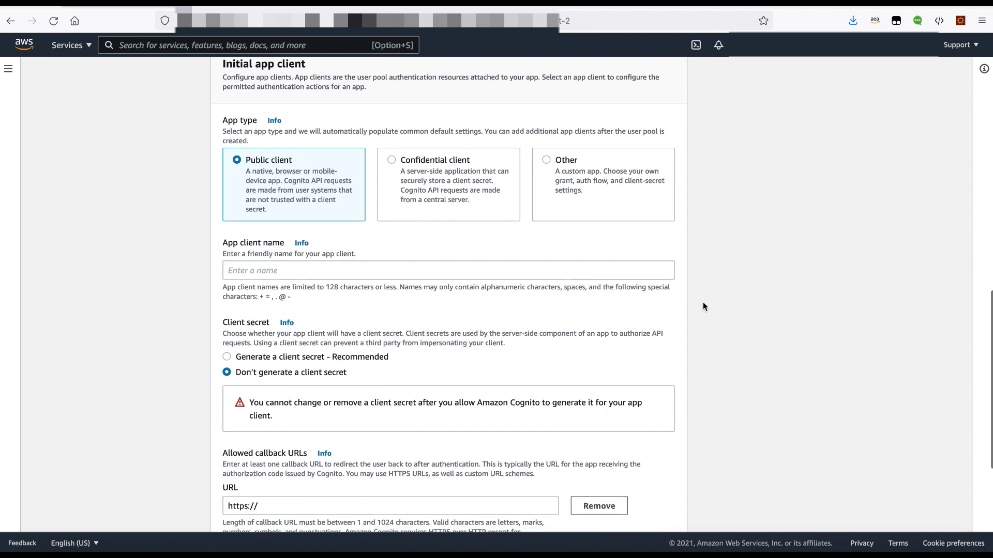
- Name the initial public app client 'client-1', with no client secret
left_click(525, 275)
type("client-1")
scroll(591, 319, "down", 1)
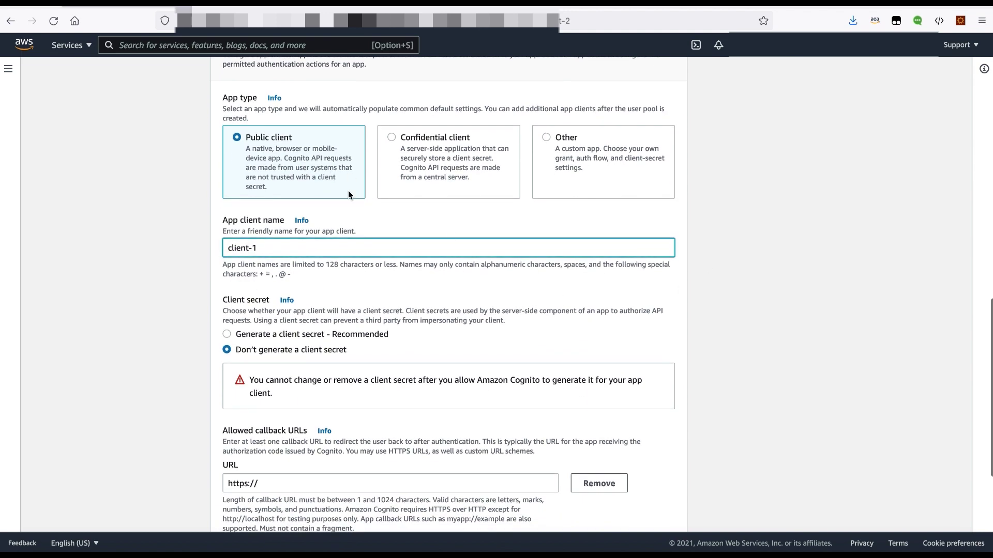
scroll(455, 294, "down", 3)
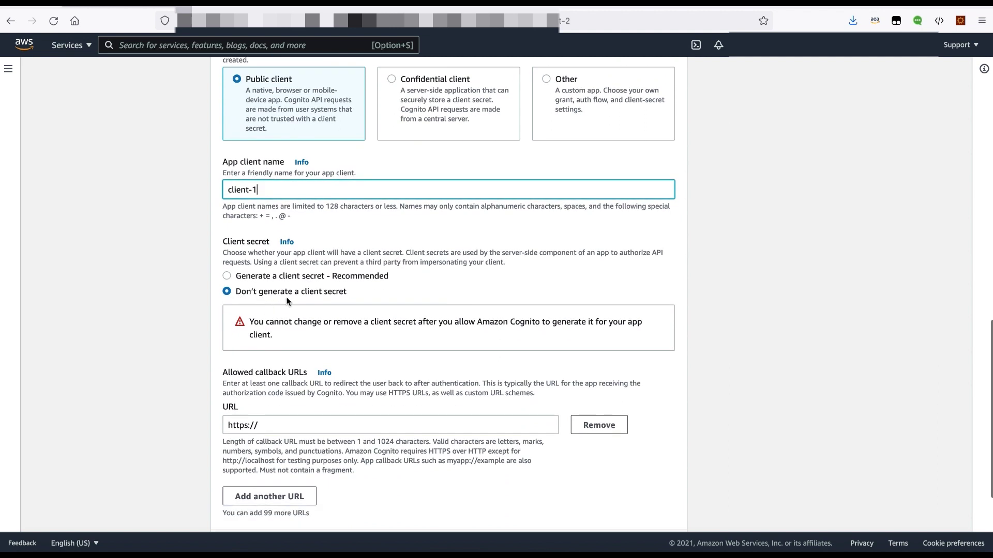
scroll(287, 301, "down", 2)
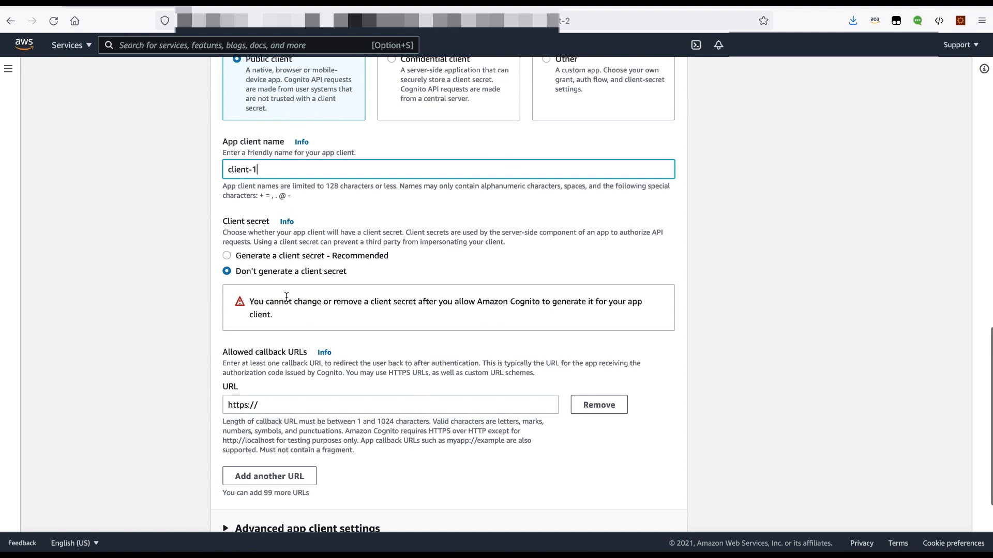
scroll(287, 301, "down", 3)
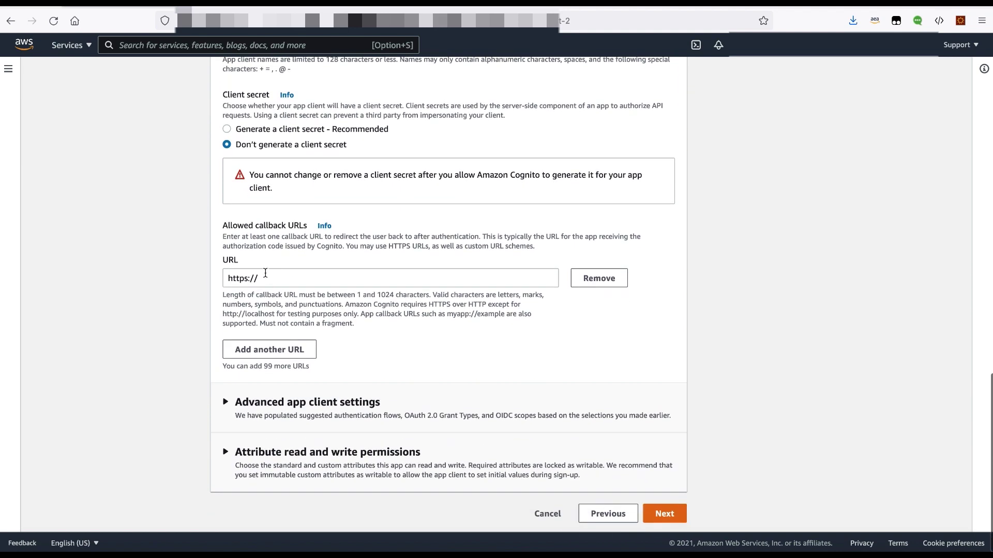
left_click(282, 280)
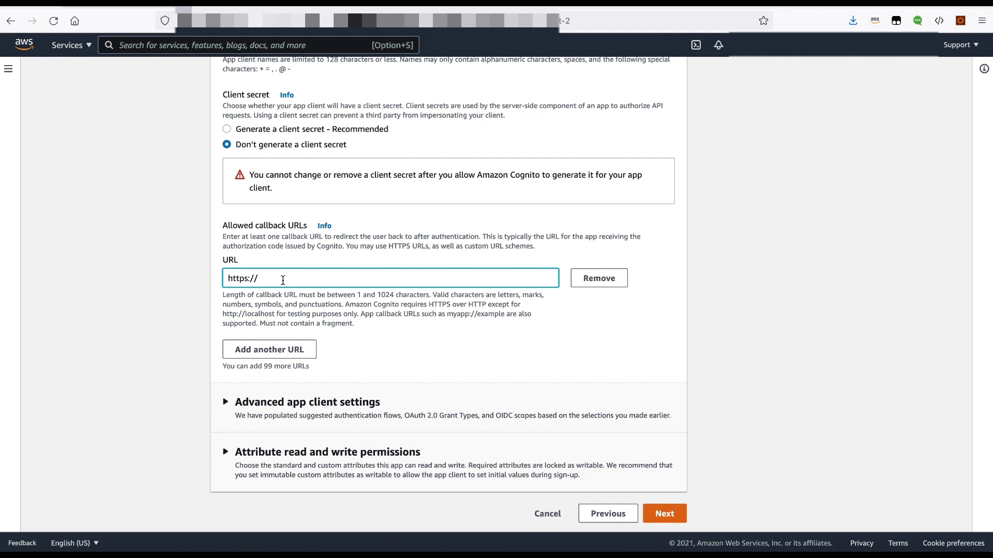
type("localhost")
key("Return")
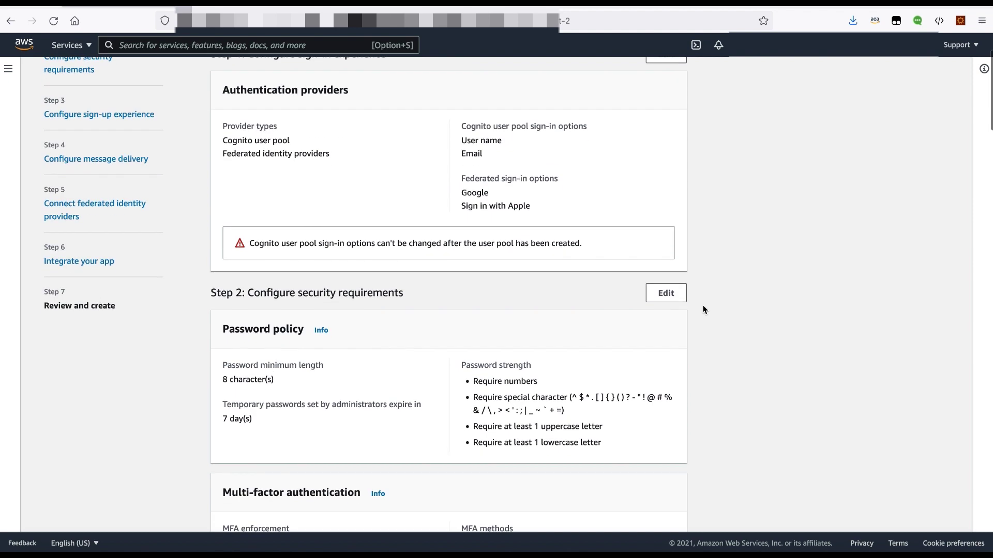
scroll(703, 310, "down", 1)
scroll(703, 310, "up", 2)
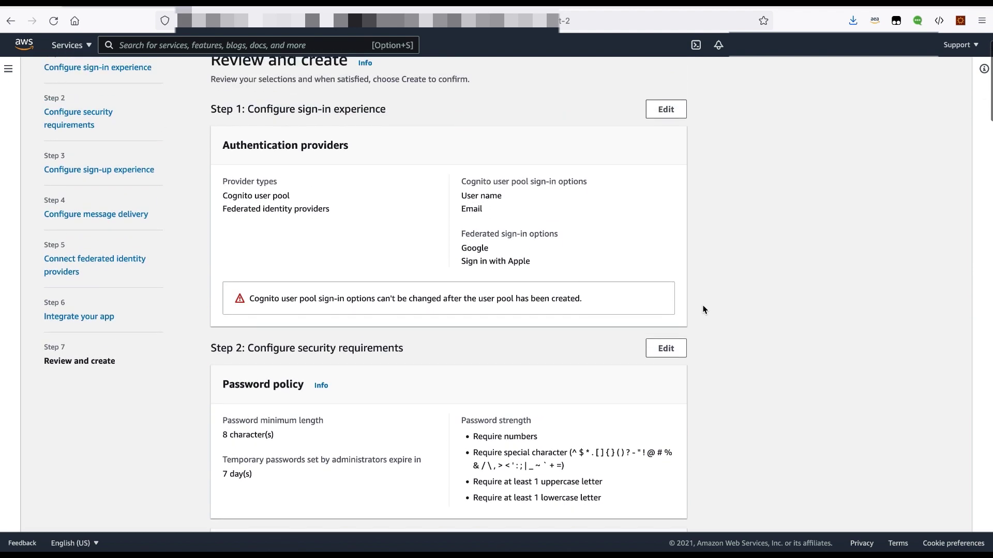
scroll(704, 309, "down", 1)
scroll(703, 309, "down", 3)
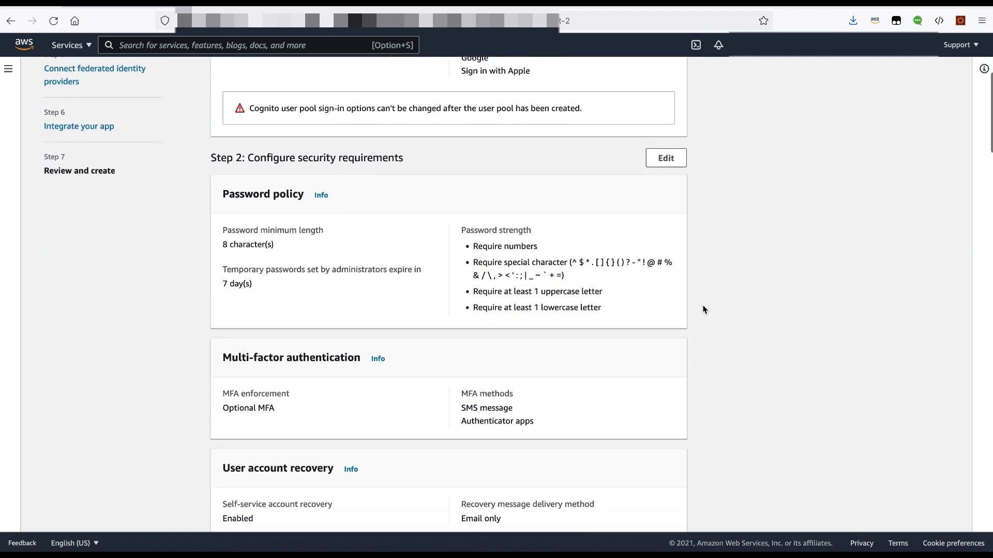
scroll(703, 310, "down", 3)
scroll(703, 310, "down", 3)
scroll(703, 310, "down", 4)
scroll(703, 310, "down", 5)
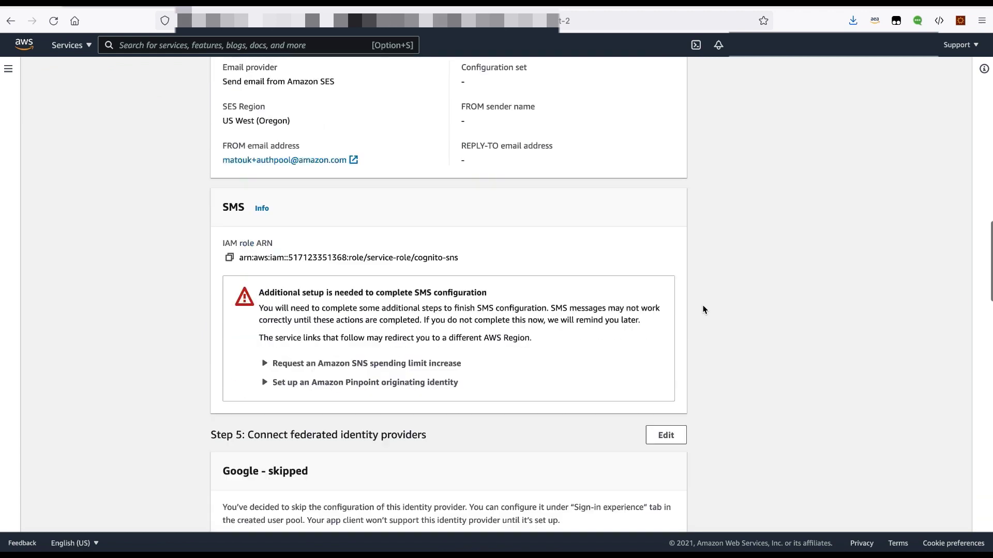